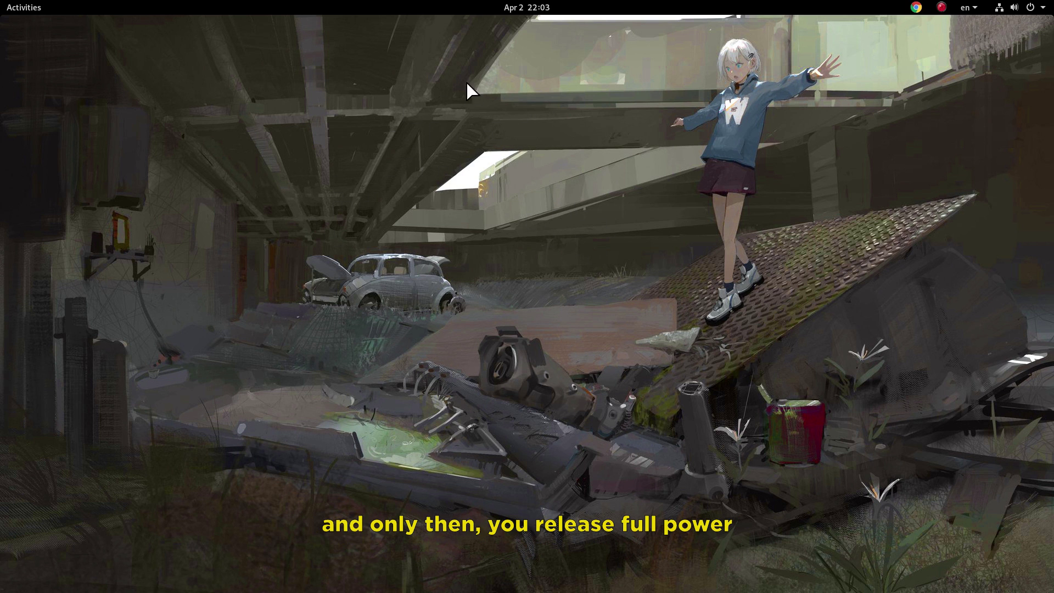
Browse the application grid and the Utilities folder, then launch Files from the dash.
mouse_move(1, 2)
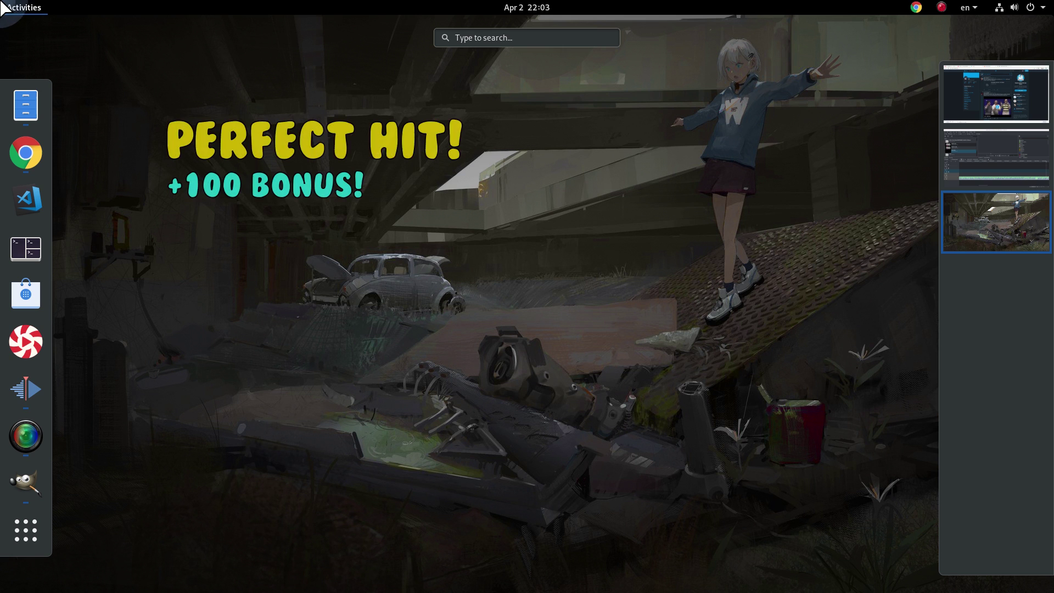
click(33, 536)
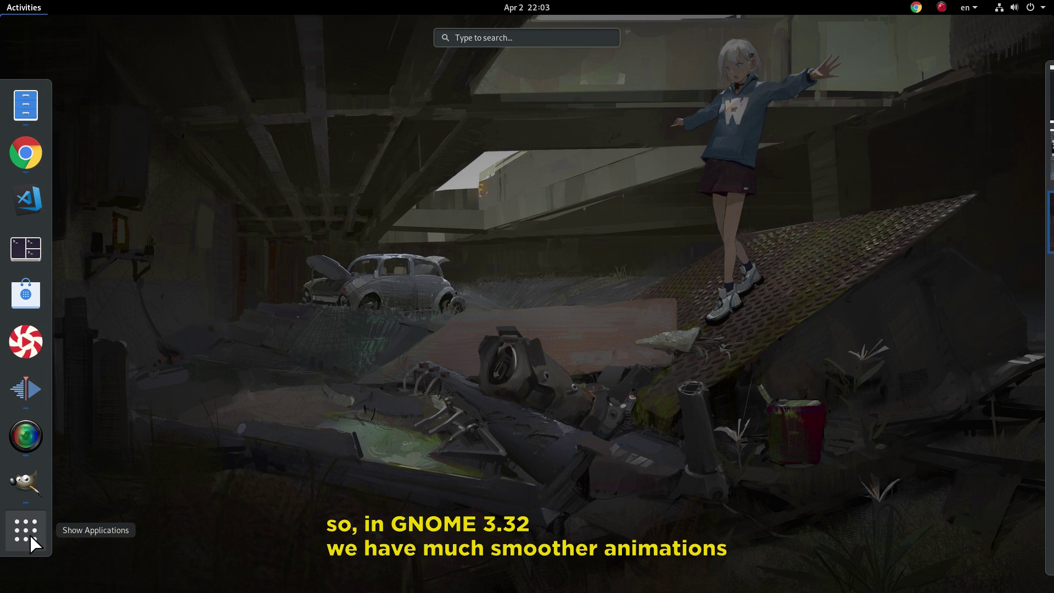
click(31, 539)
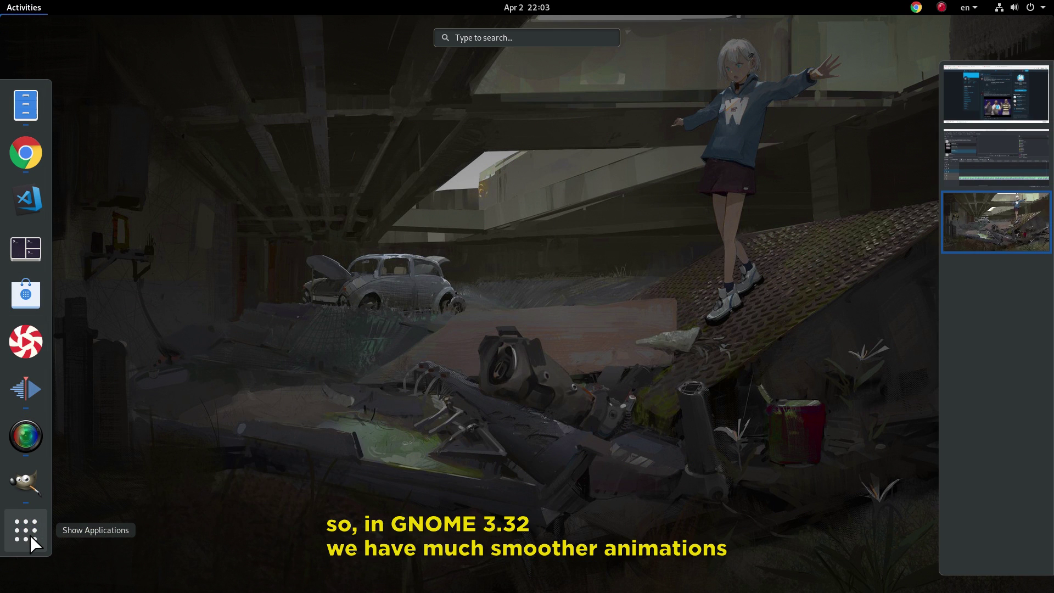
click(31, 539)
scroll(351, 334, down, 1)
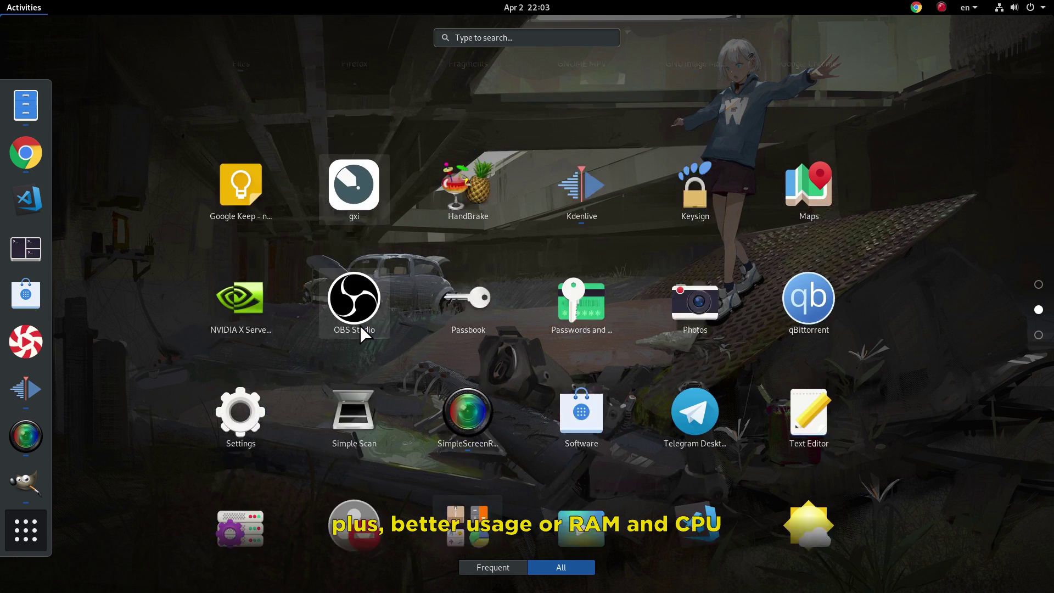
click(467, 482)
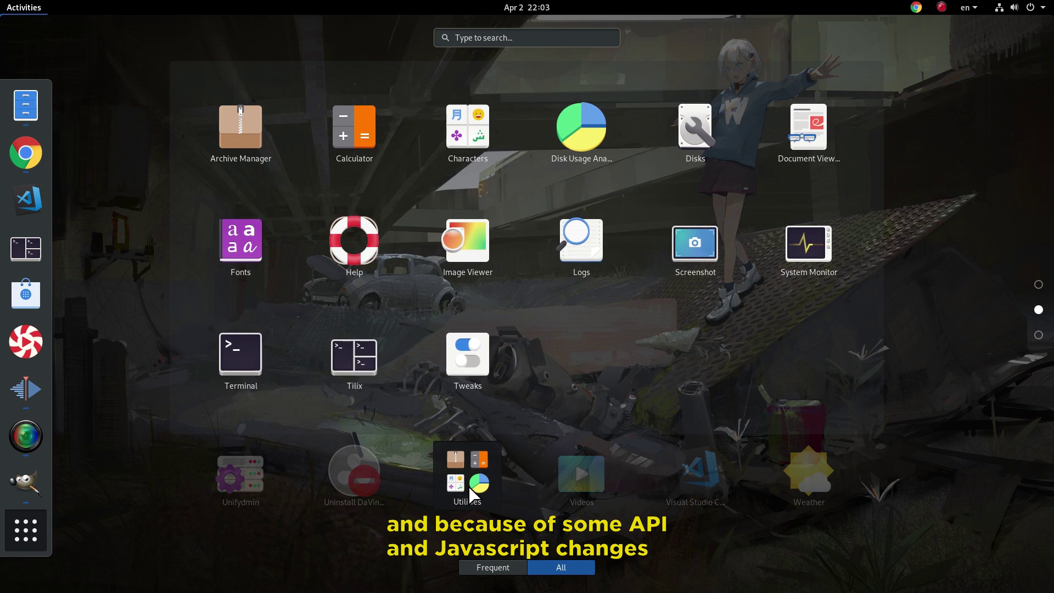
key(Escape)
key(Escape)
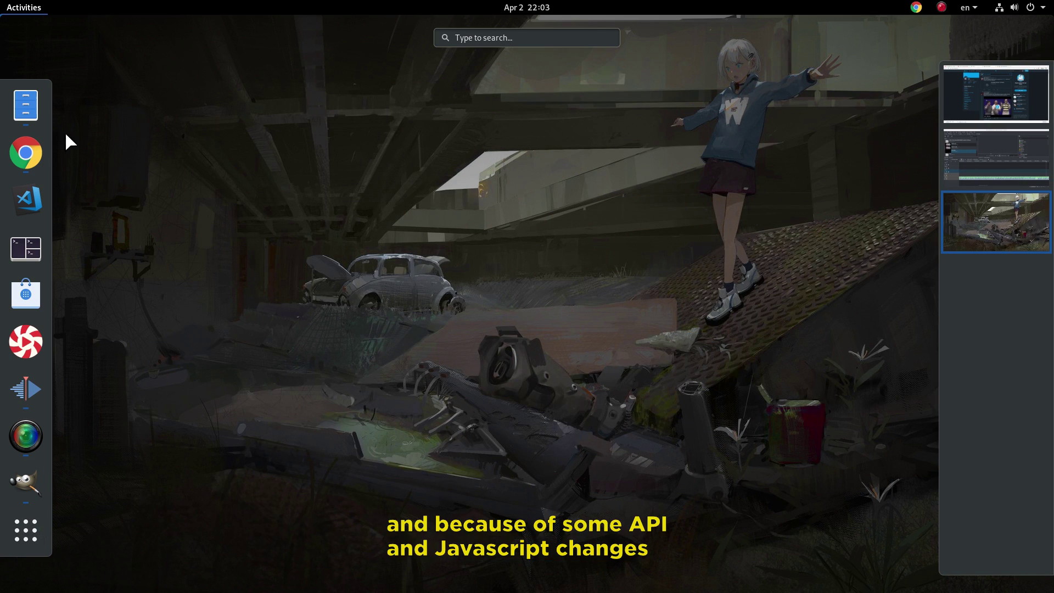
click(27, 104)
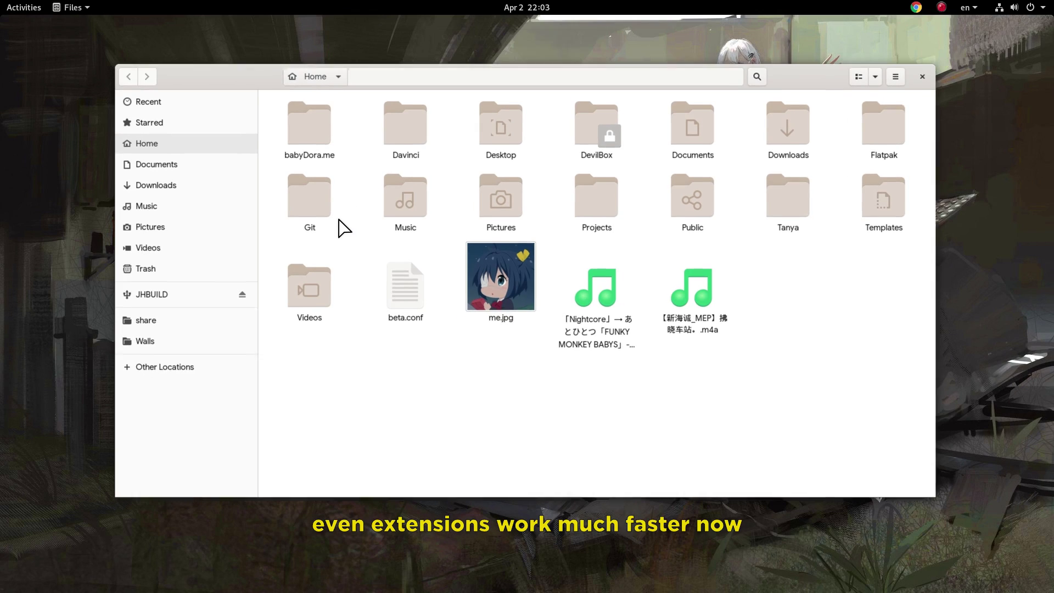
Open the babyDora.me folder, glance at its folder actions, then open the Files app menu.
double_click(313, 146)
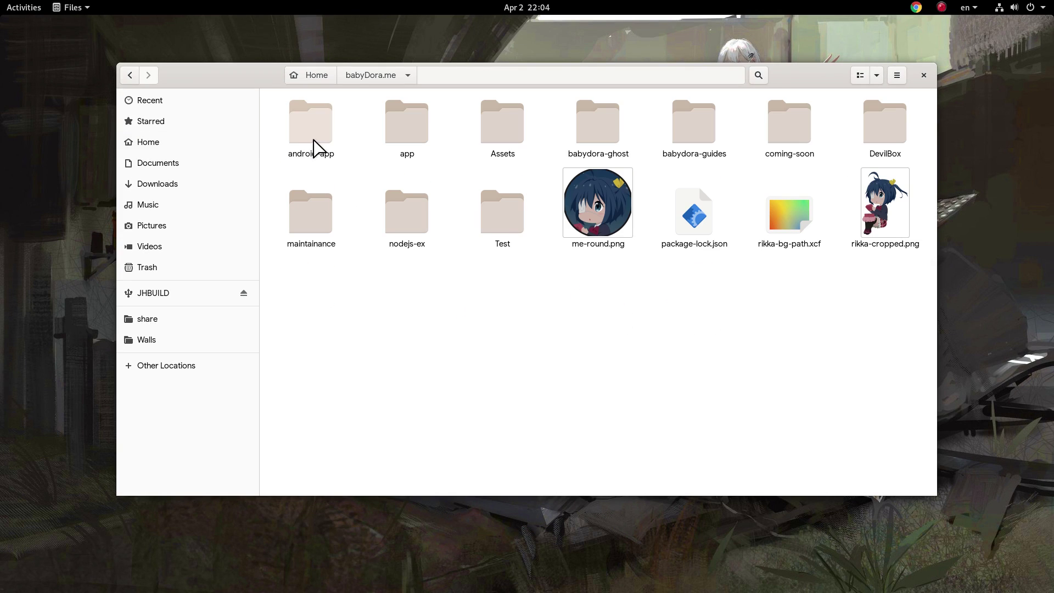
click(394, 76)
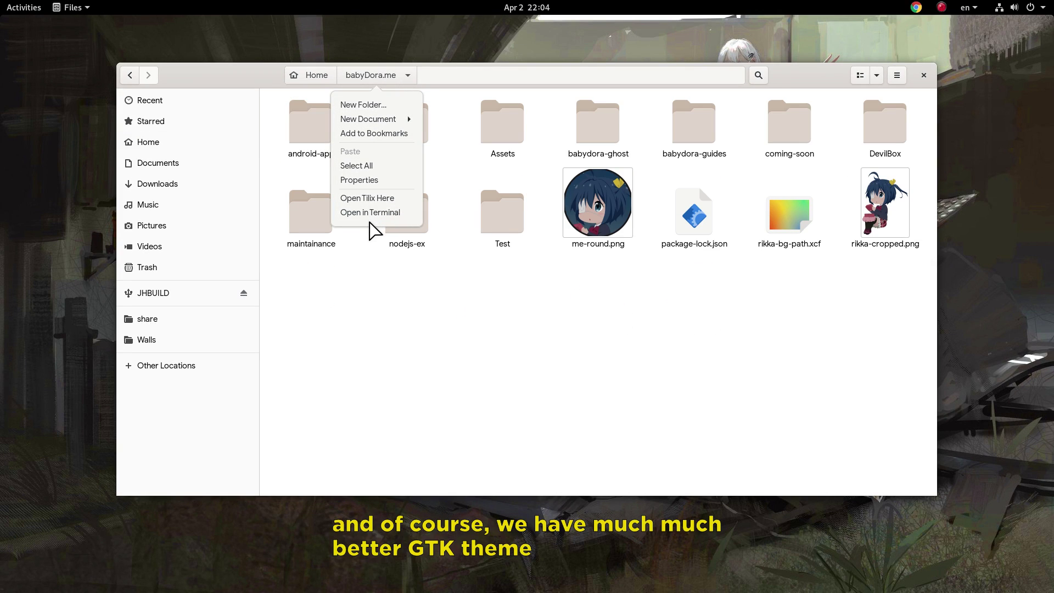
click(369, 306)
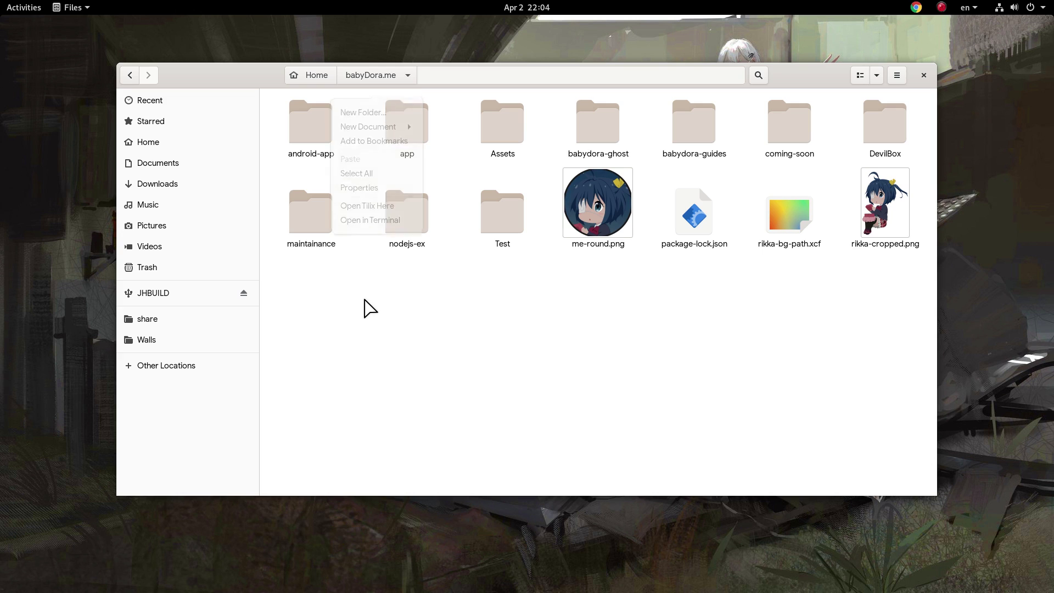
click(80, 9)
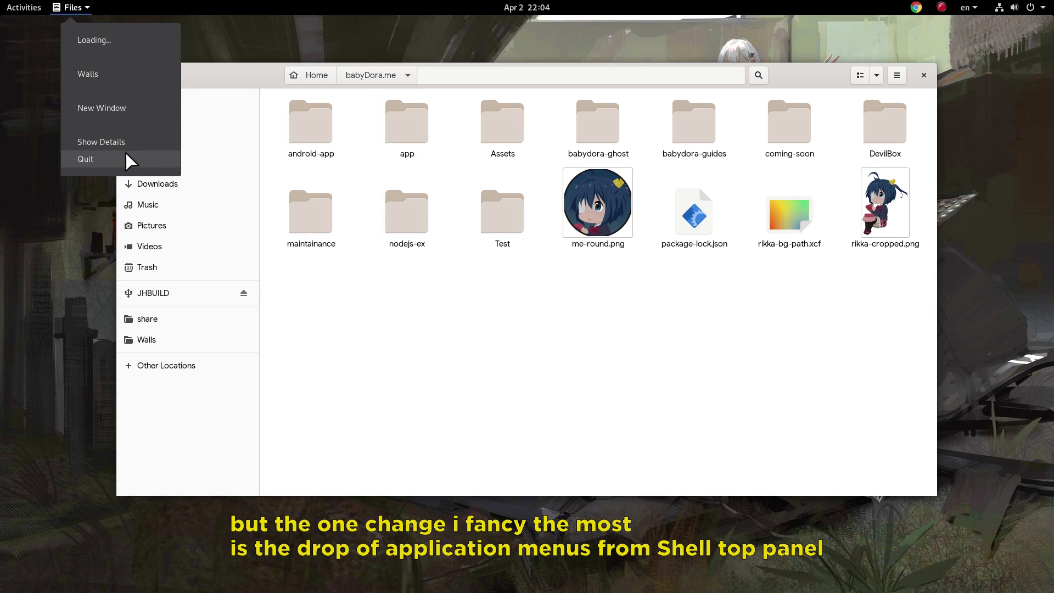
Open babyDora.me in a new tab, then open a new Files window.
click(360, 291)
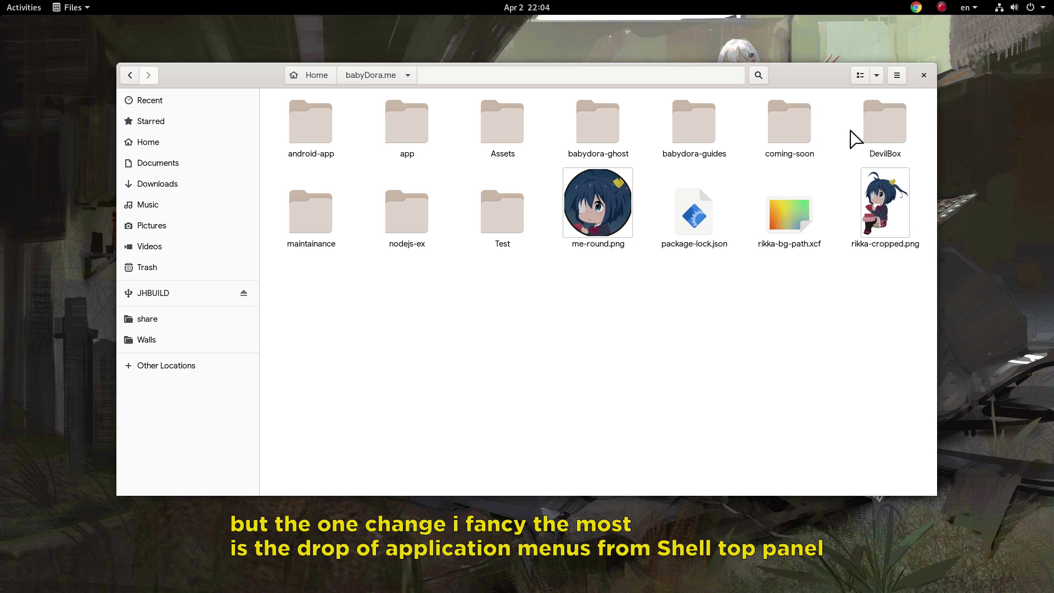
click(898, 77)
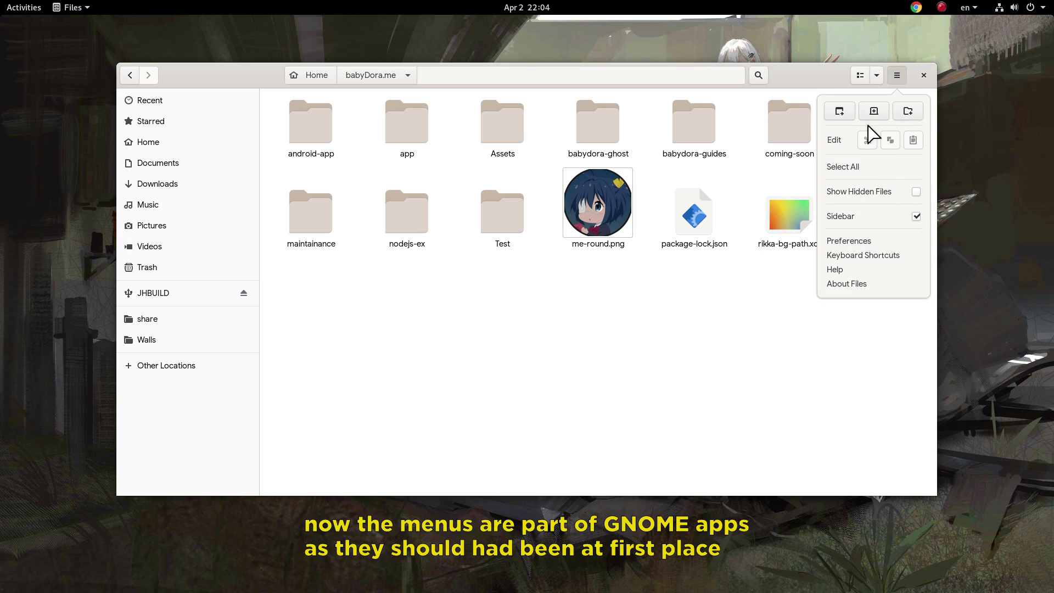
click(872, 112)
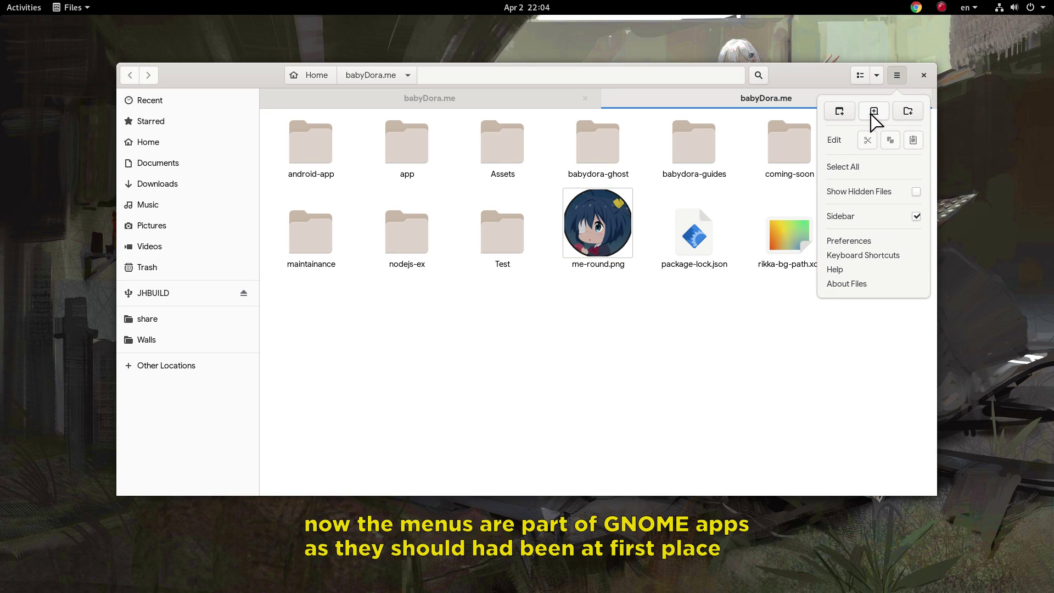
click(839, 111)
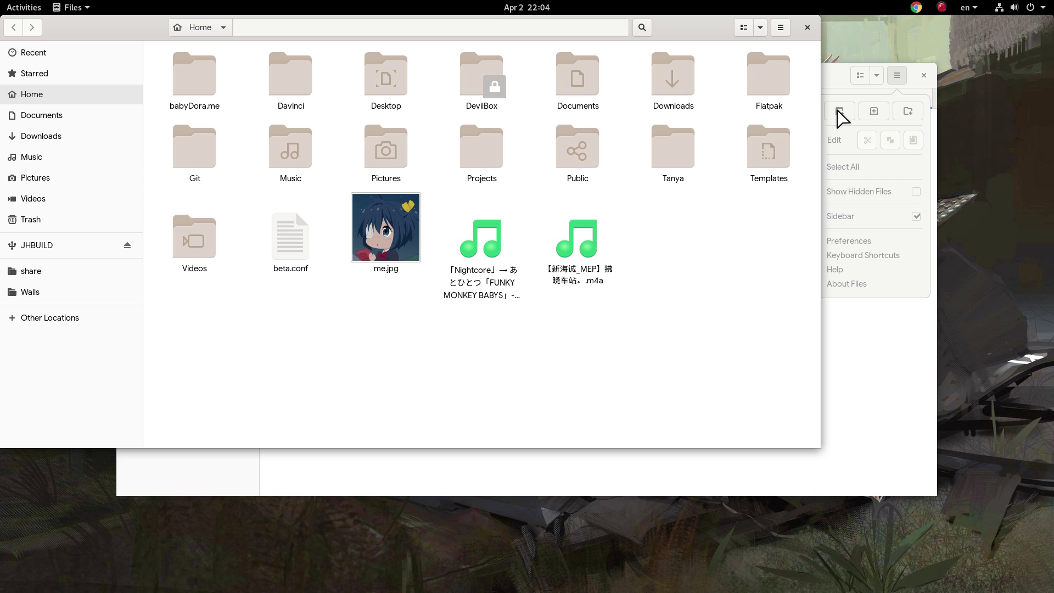
Switch to the empty workspace and leave the overview onto its bare desktop.
key(super)
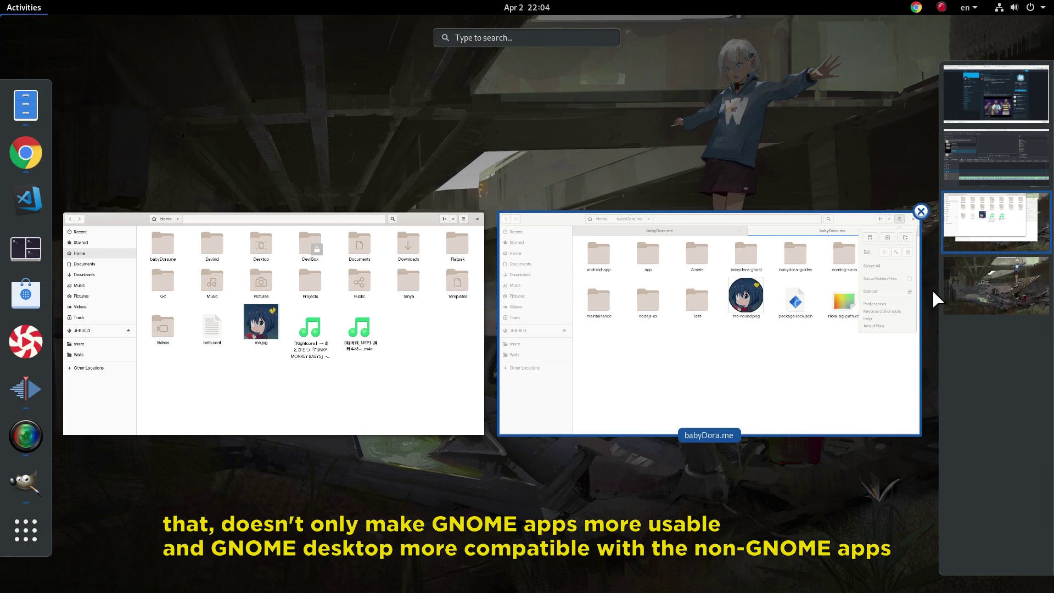
click(964, 292)
click(473, 174)
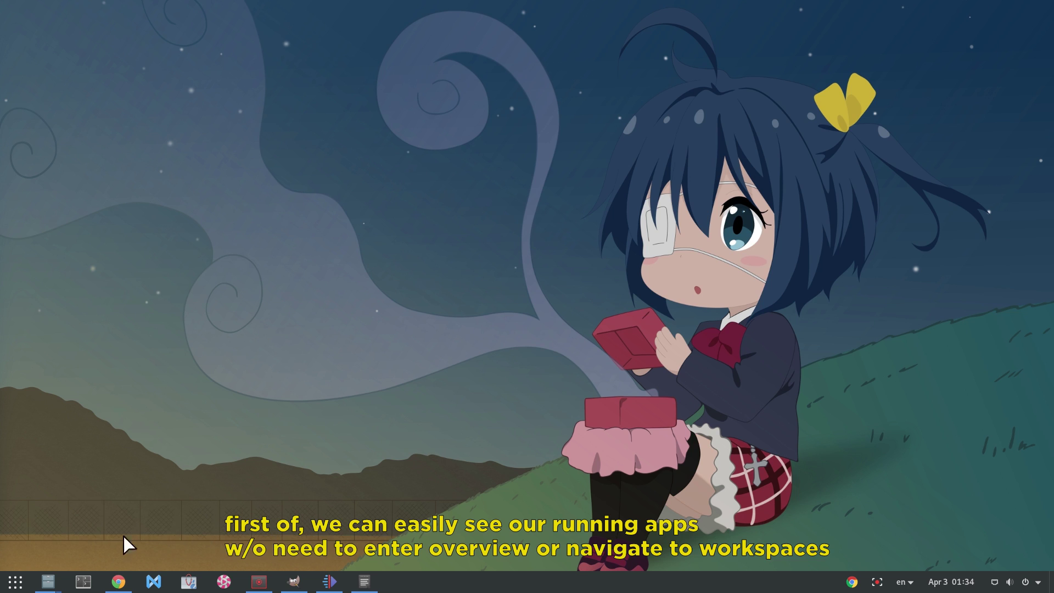
Preview the Files windows from the taskbar, then launch Tilix with Super+2.
mouse_move(47, 576)
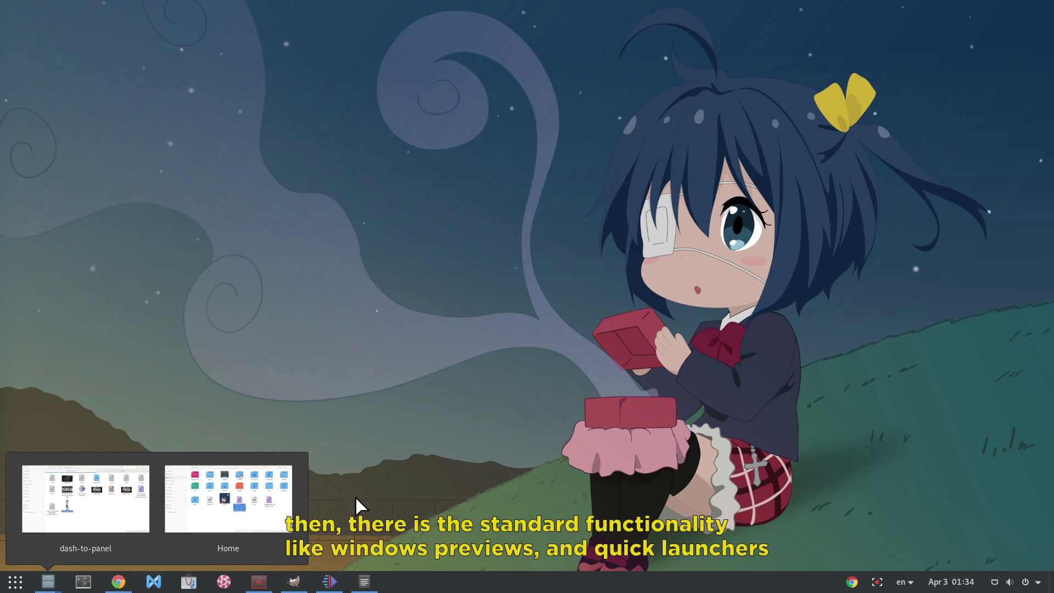
key(super+2)
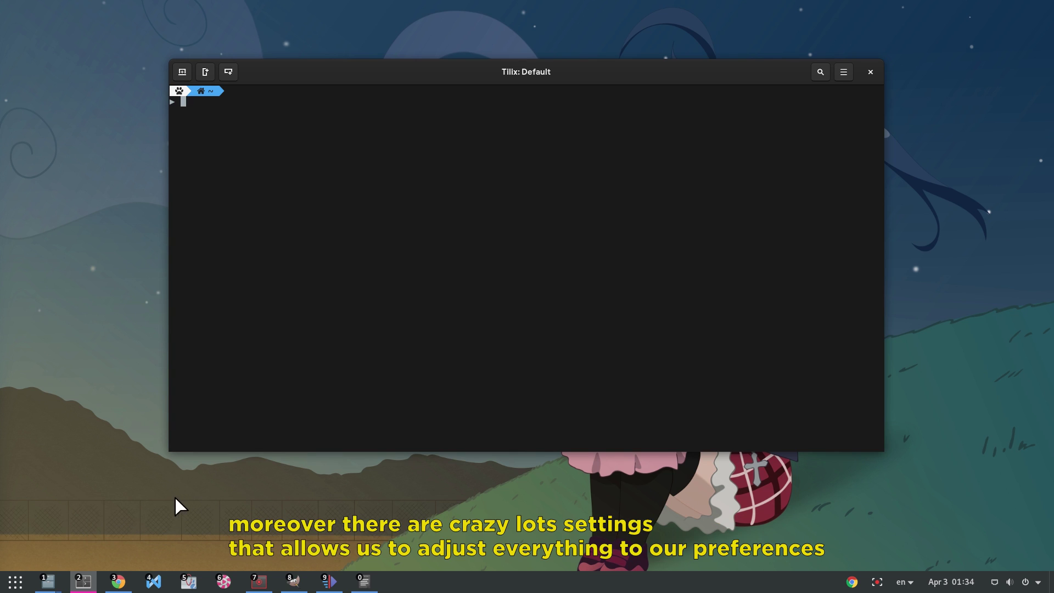
In Dash to Panel settings, move the panel to the top and make it about 73 px tall.
right_click(15, 583)
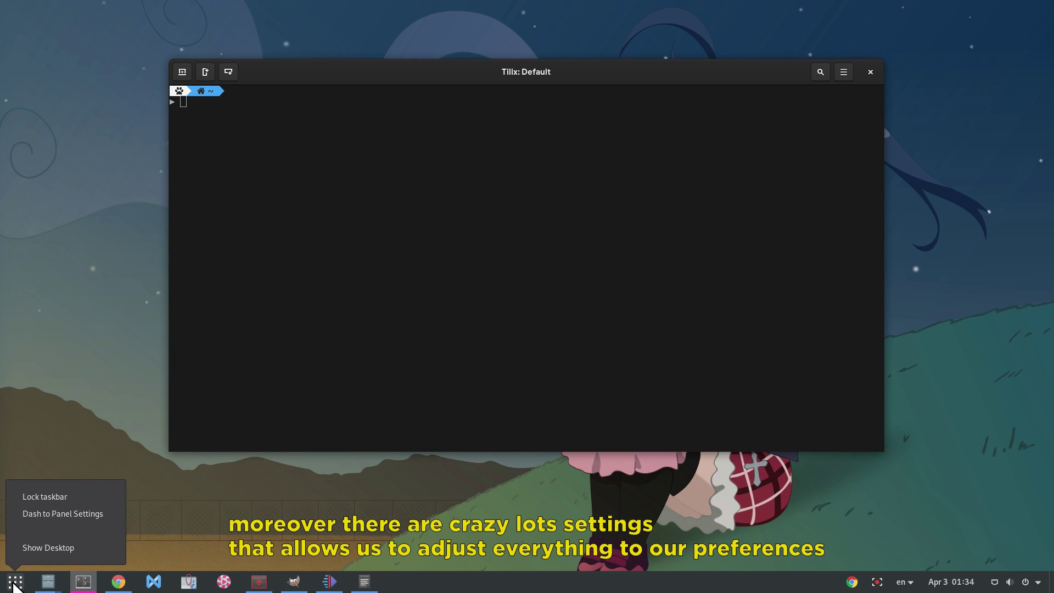
click(55, 515)
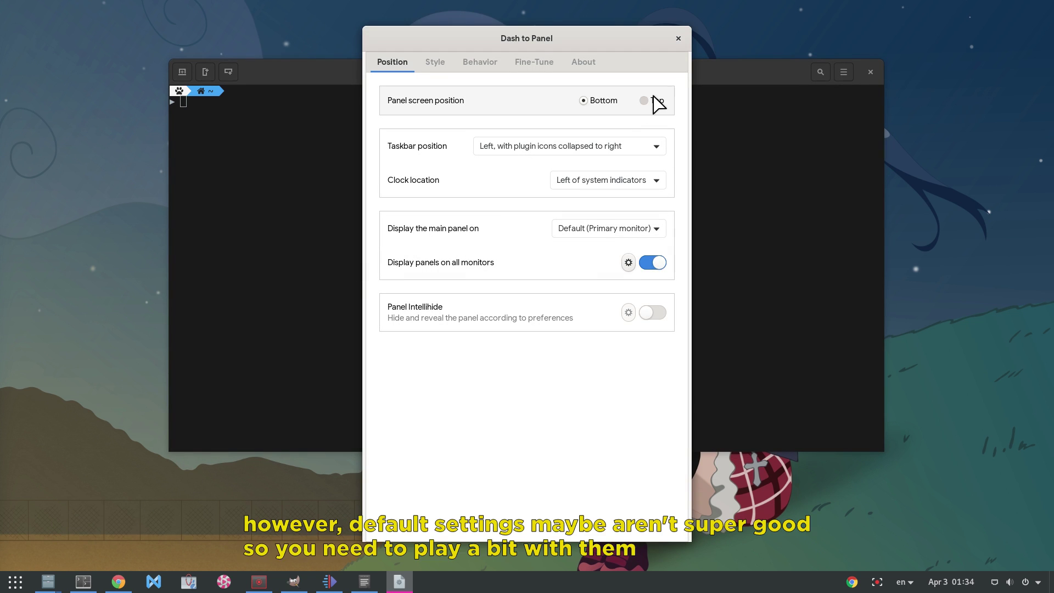
click(655, 101)
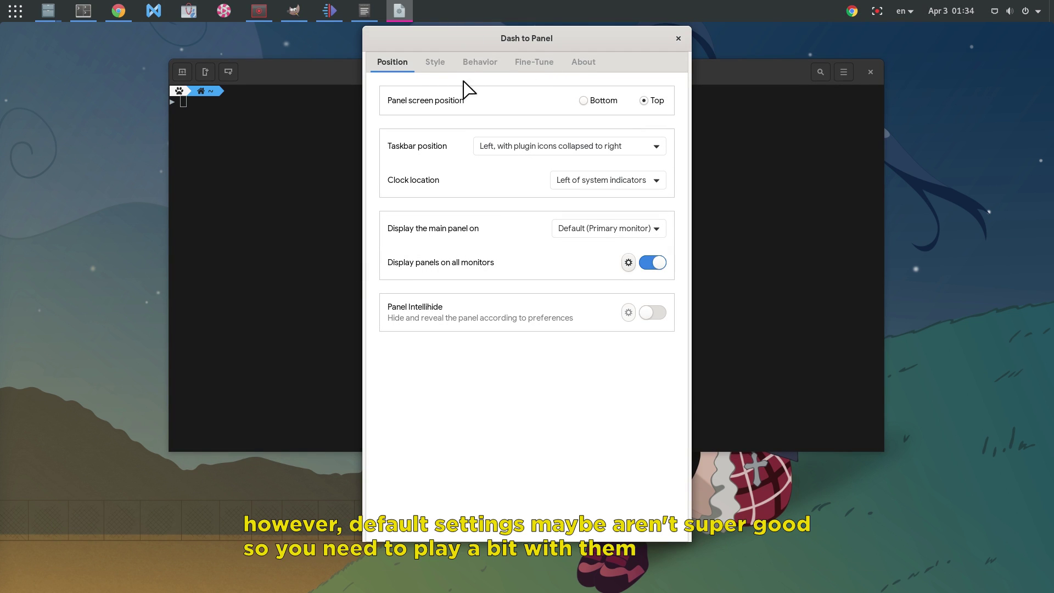
click(435, 65)
mouse_move(490, 108)
mouse_down()
mouse_move(551, 111)
mouse_move(541, 125)
mouse_move(497, 127)
mouse_up()
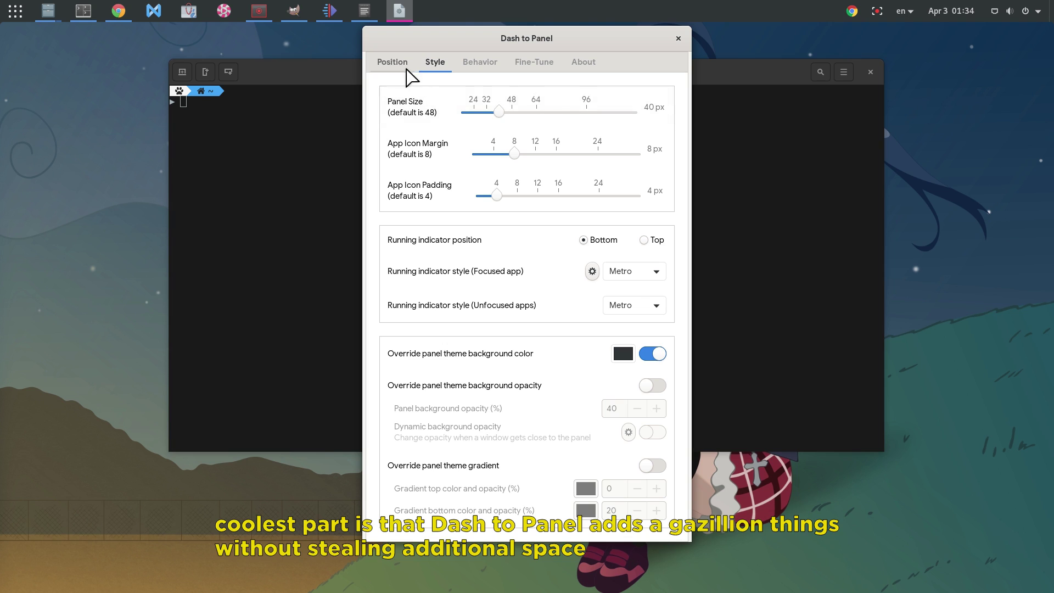
Move the panel to the bottom, test Intellihide on then off, and close the settings.
click(391, 63)
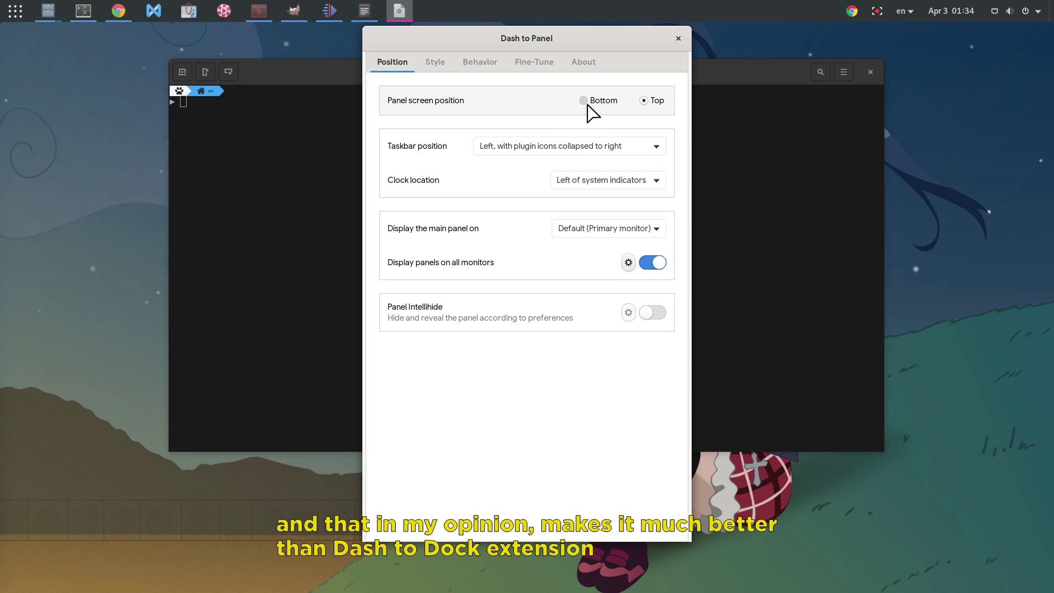
click(585, 102)
click(652, 314)
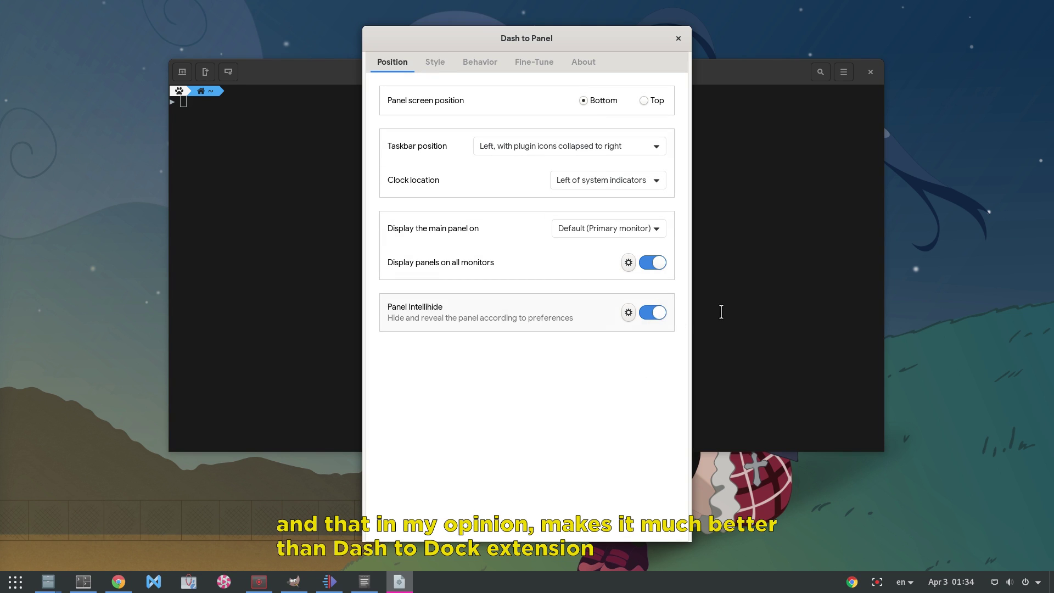
click(716, 312)
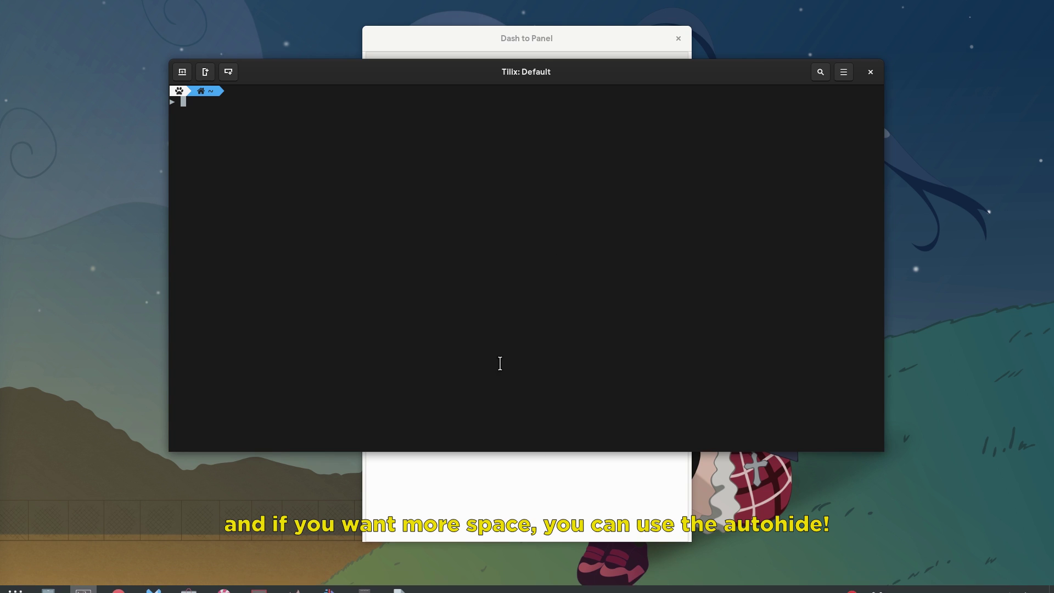
click(503, 489)
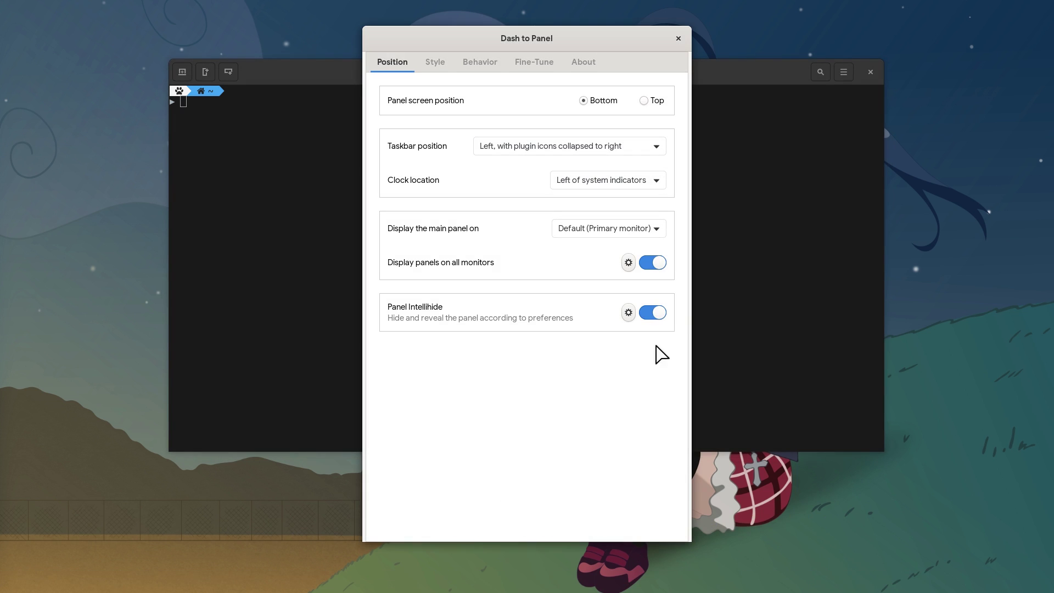
click(657, 314)
click(678, 38)
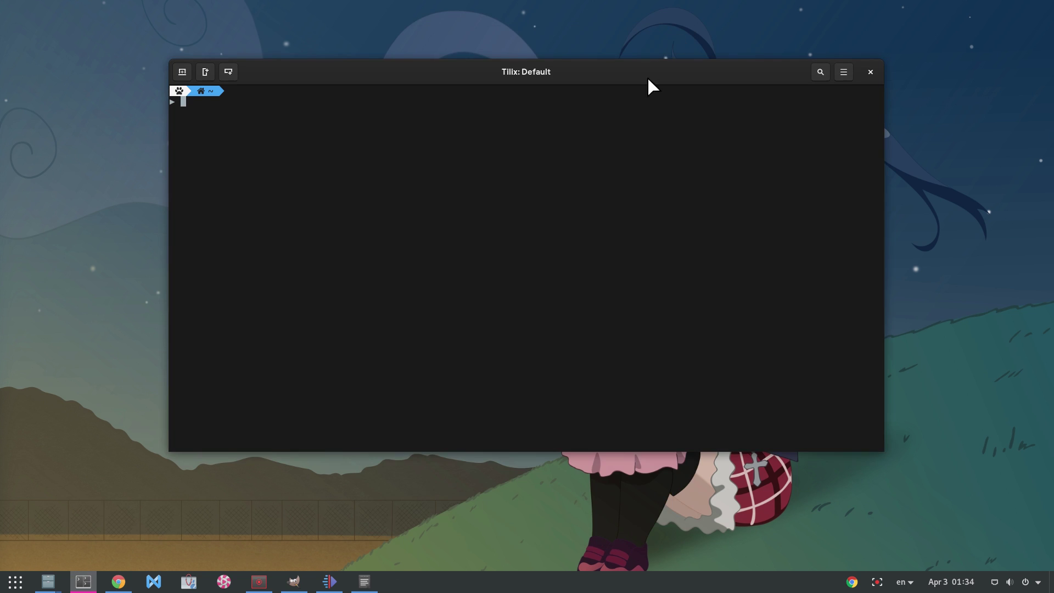
Open two more Tilix windows and move them to workspace 4 in the overview.
key(ctrl+shift+n)
key(ctrl+shift+n)
key(ctrl+shift+n)
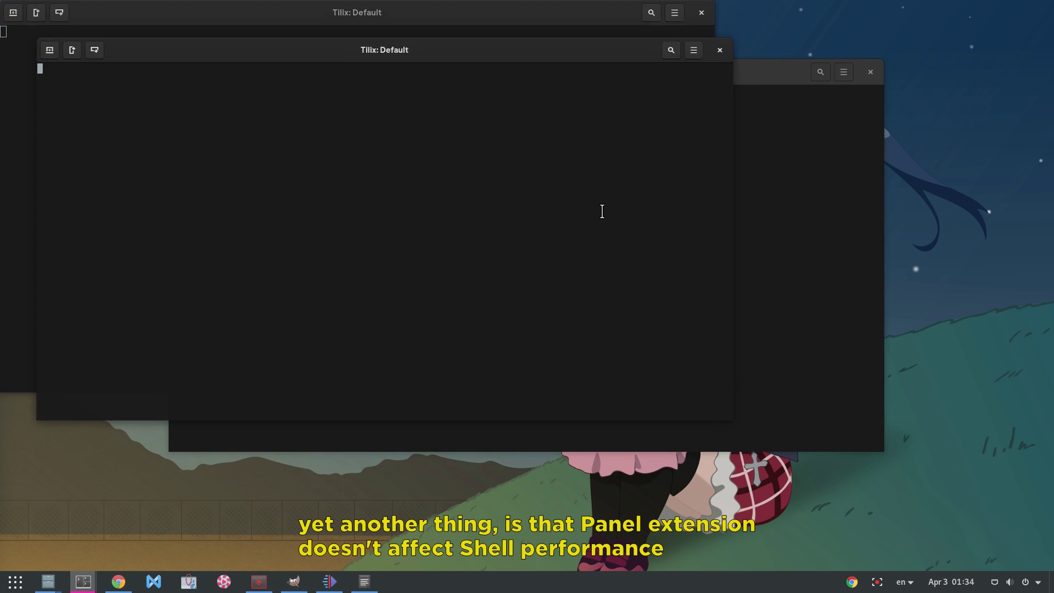
key(ctrl+shift+n)
key(super)
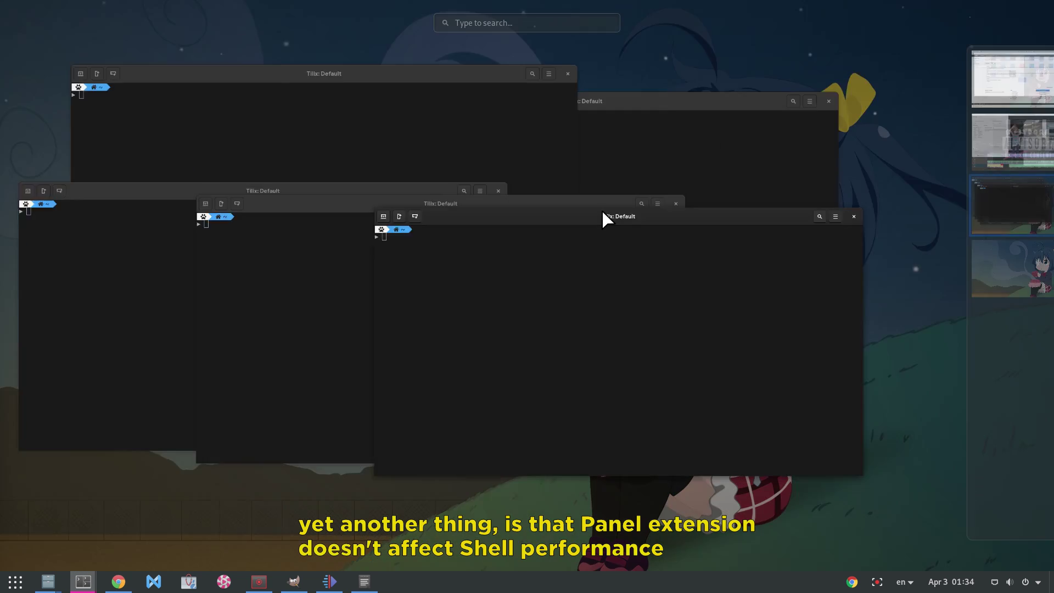
drag(590, 223, 985, 266)
drag(911, 323, 984, 261)
click(986, 258)
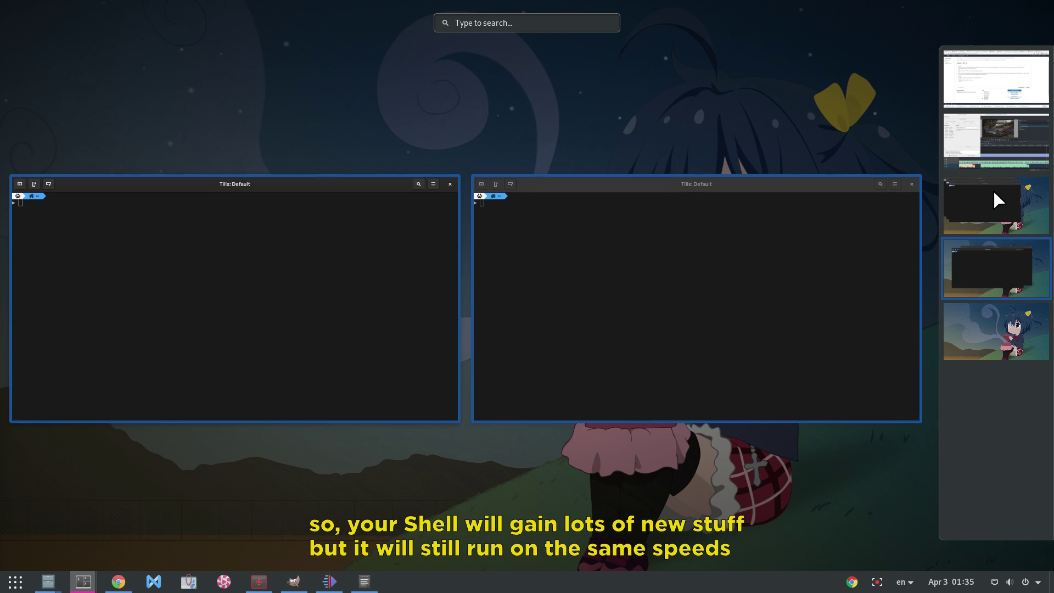
click(992, 205)
click(983, 275)
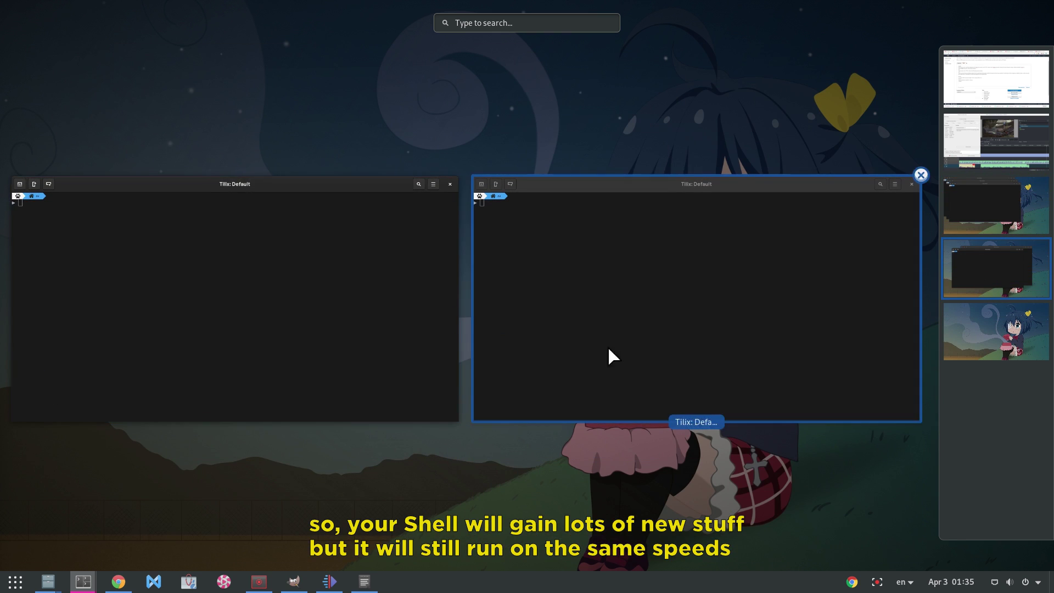
Browse the application grid, then move the left terminal to the empty fifth workspace.
click(13, 580)
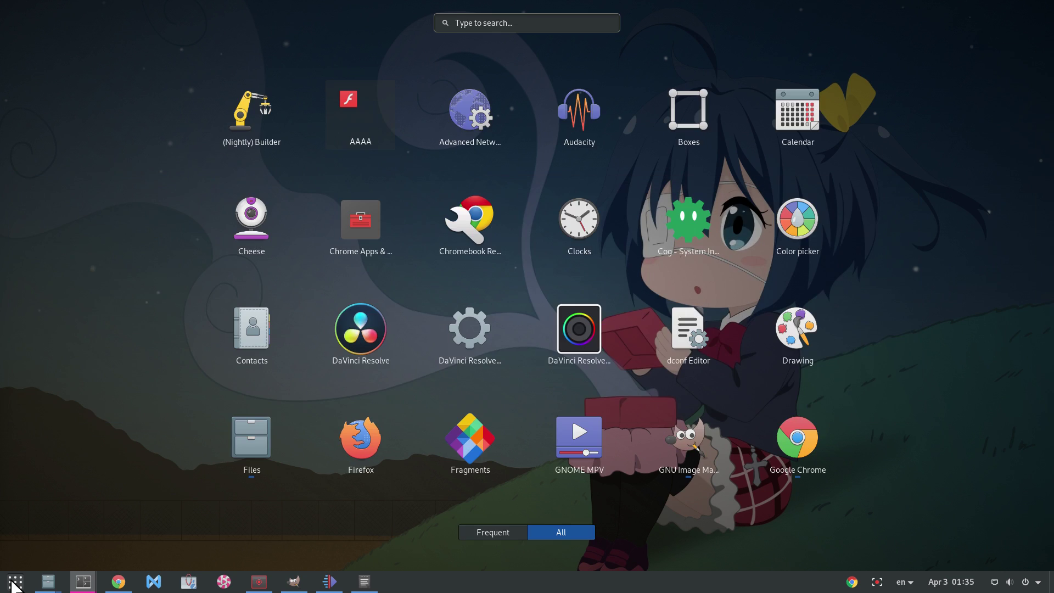
scroll(388, 256, down, 1)
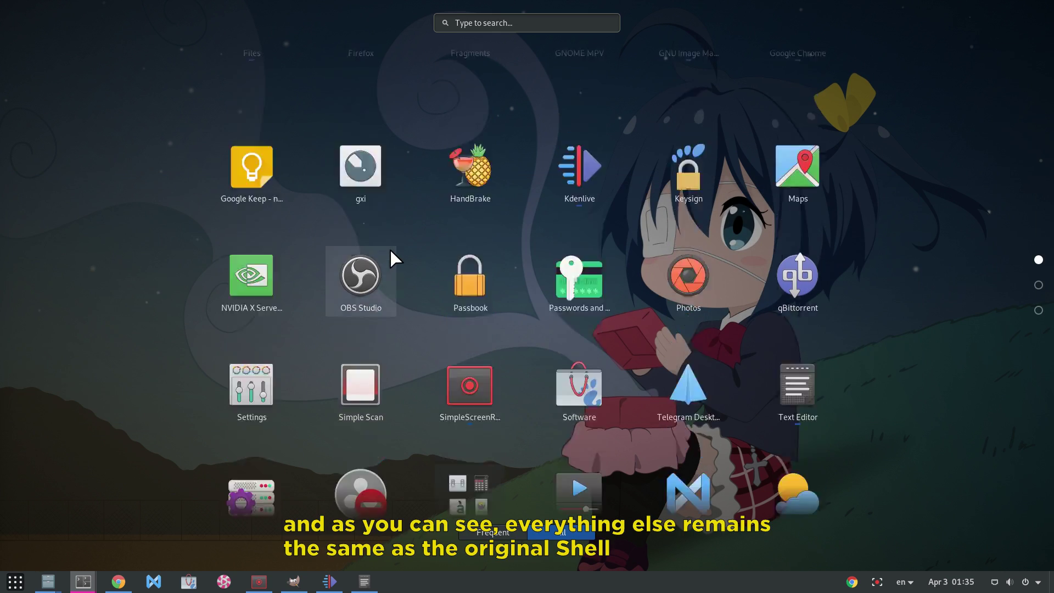
scroll(389, 254, up, 1)
scroll(389, 253, down, 1)
scroll(399, 254, up, 1)
scroll(400, 254, down, 1)
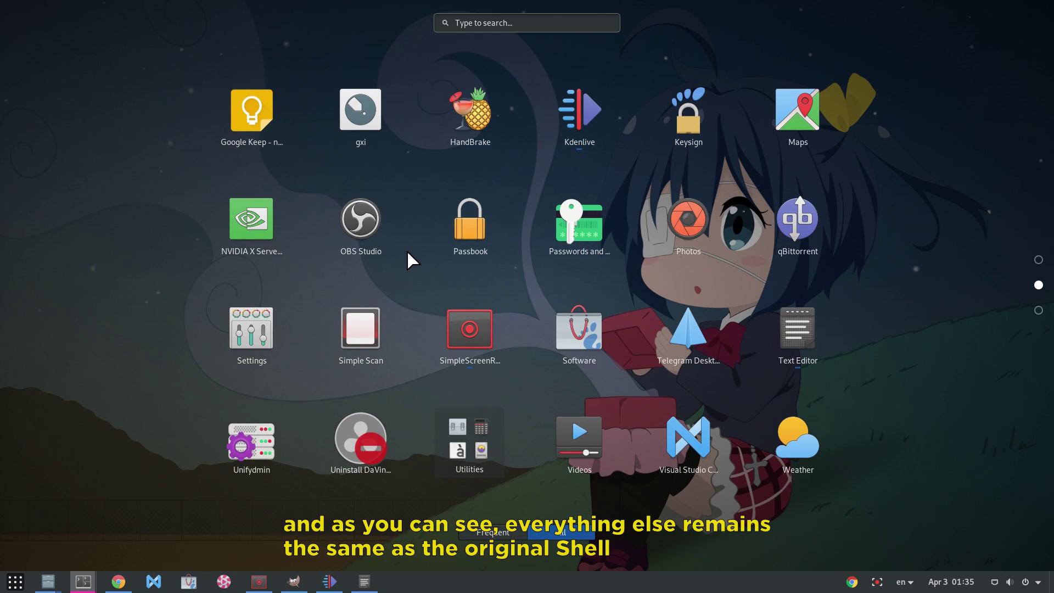
click(13, 580)
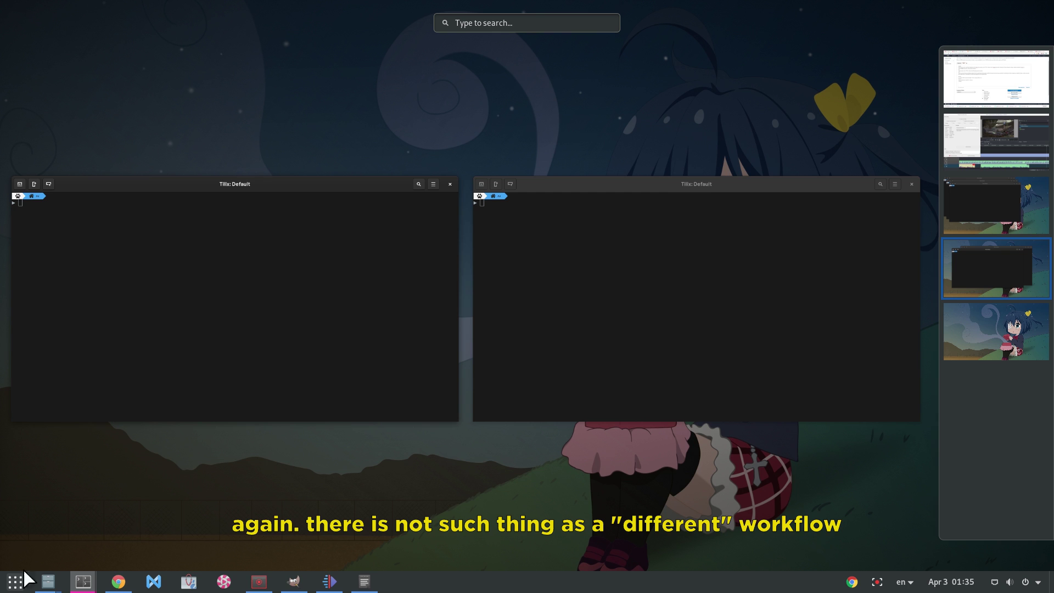
drag(995, 273, 990, 349)
On the empty last workspace, open Files and drag me.jpg into the terminal.
click(987, 400)
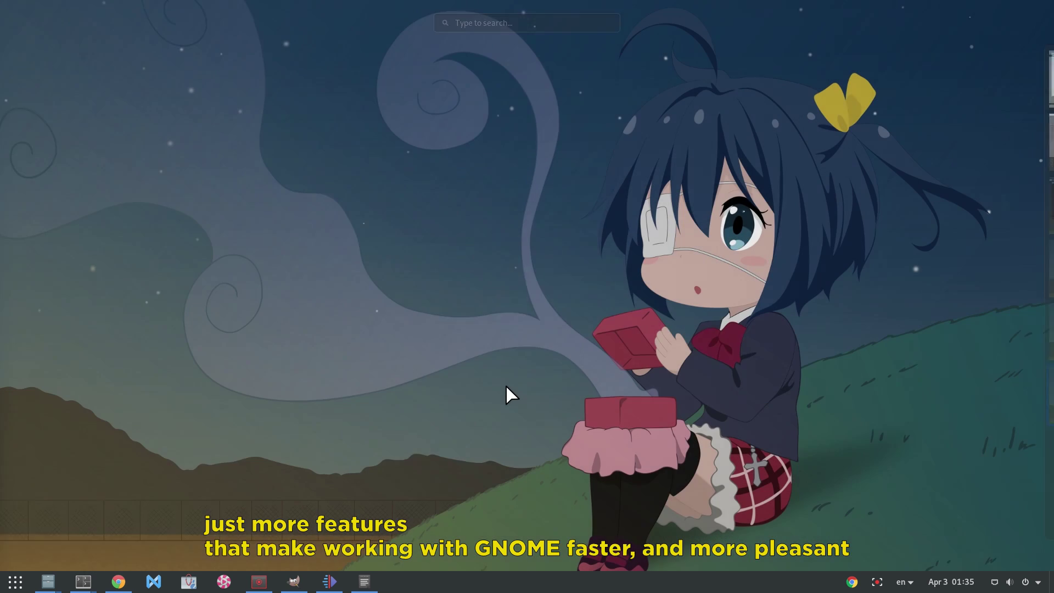
key(super+e)
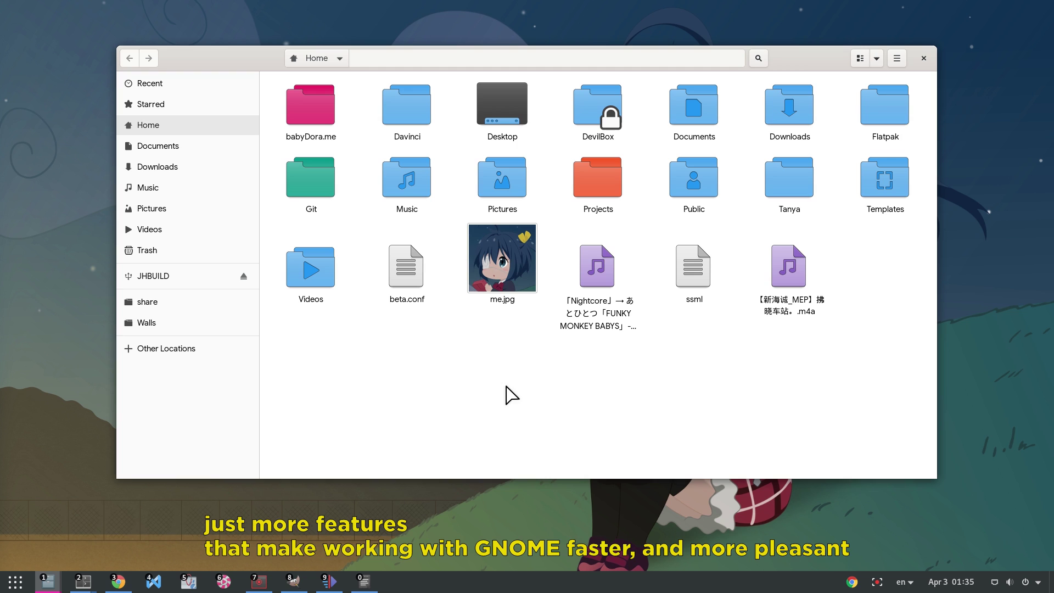
click(505, 258)
drag(505, 259, 212, 186)
Run jp2a on the me.jpg path, then move the terminal to another workspace.
key(Home)
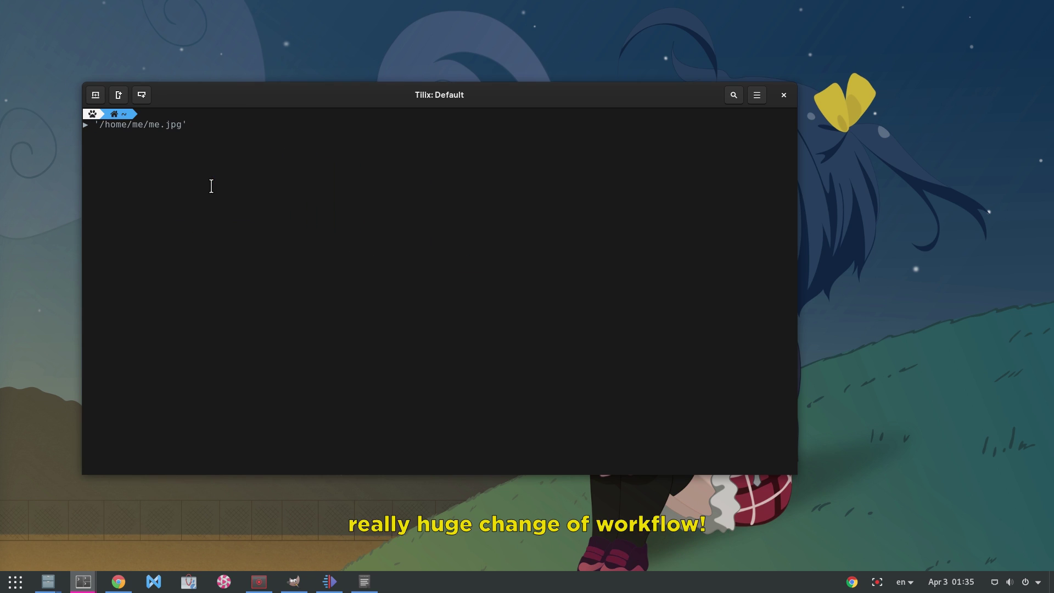
text(jp2a)
key(Return)
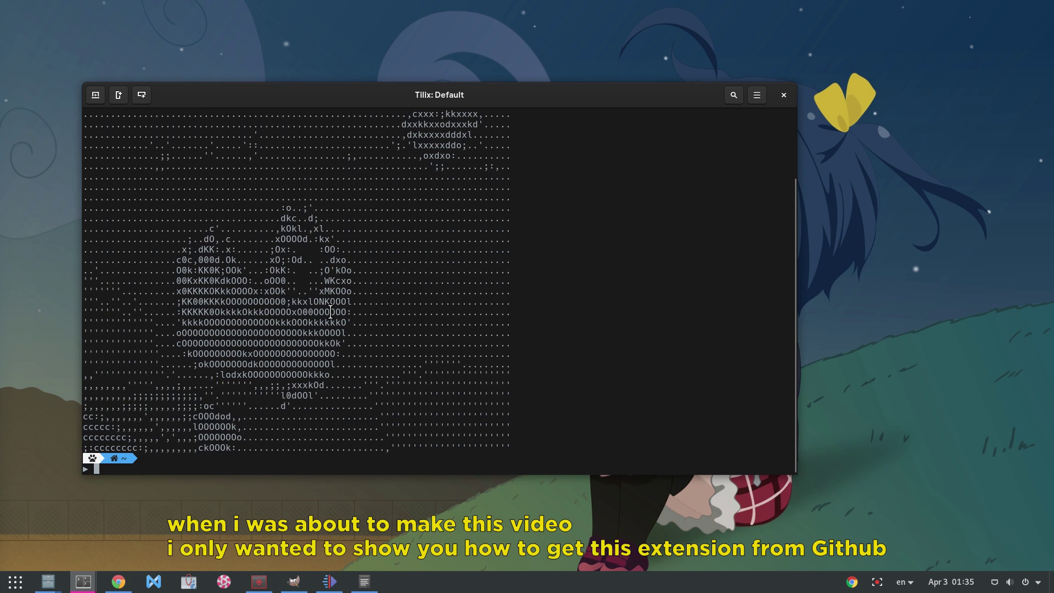
key(super)
drag(412, 302, 993, 277)
Gather the Files window and three terminal windows onto workspace 4.
click(992, 274)
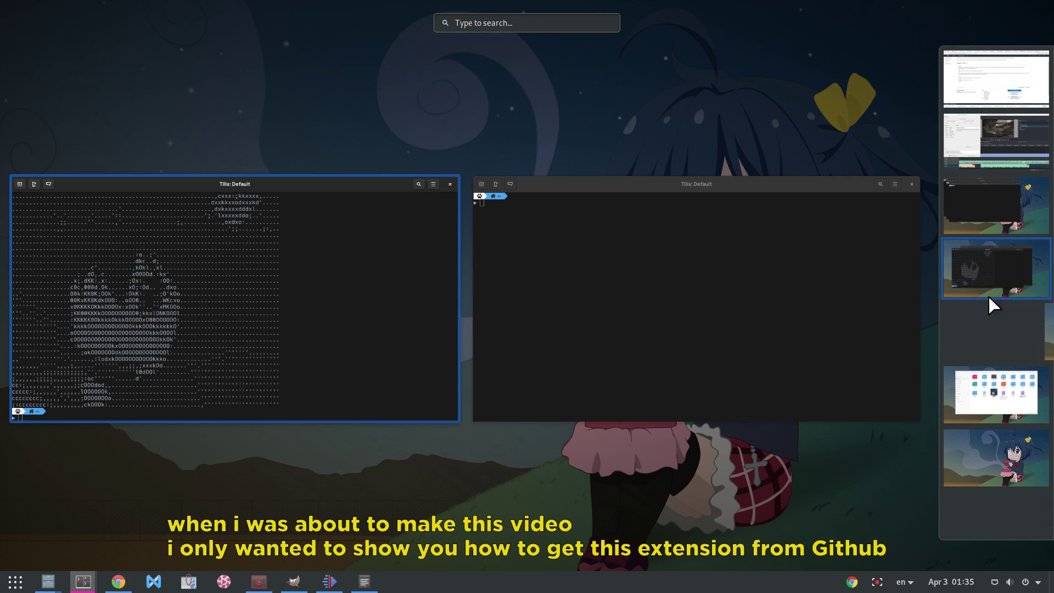
drag(993, 348, 994, 268)
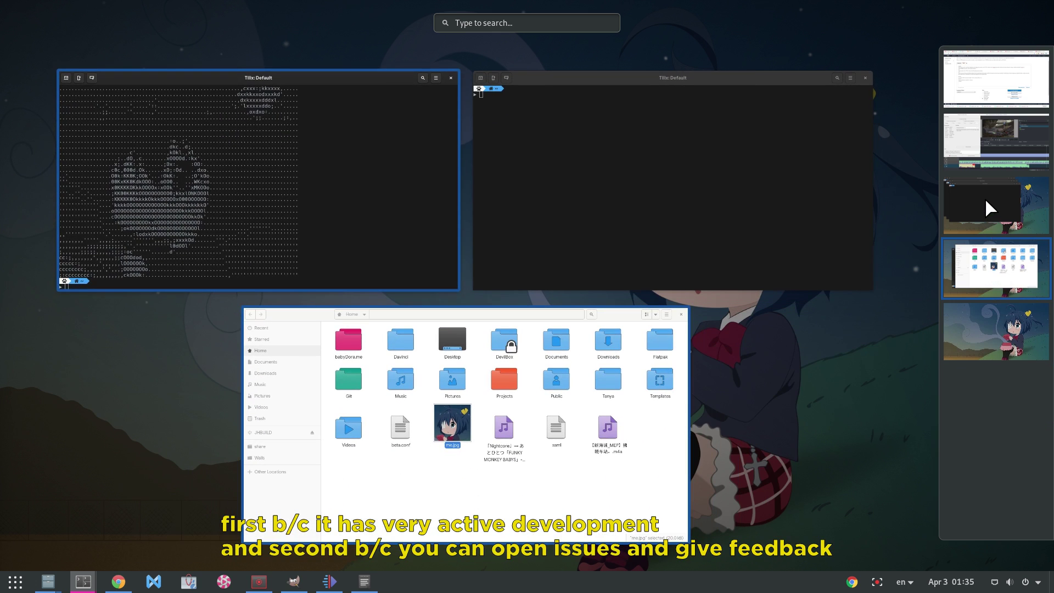
drag(985, 201, 988, 266)
drag(996, 219, 999, 273)
drag(987, 195, 992, 268)
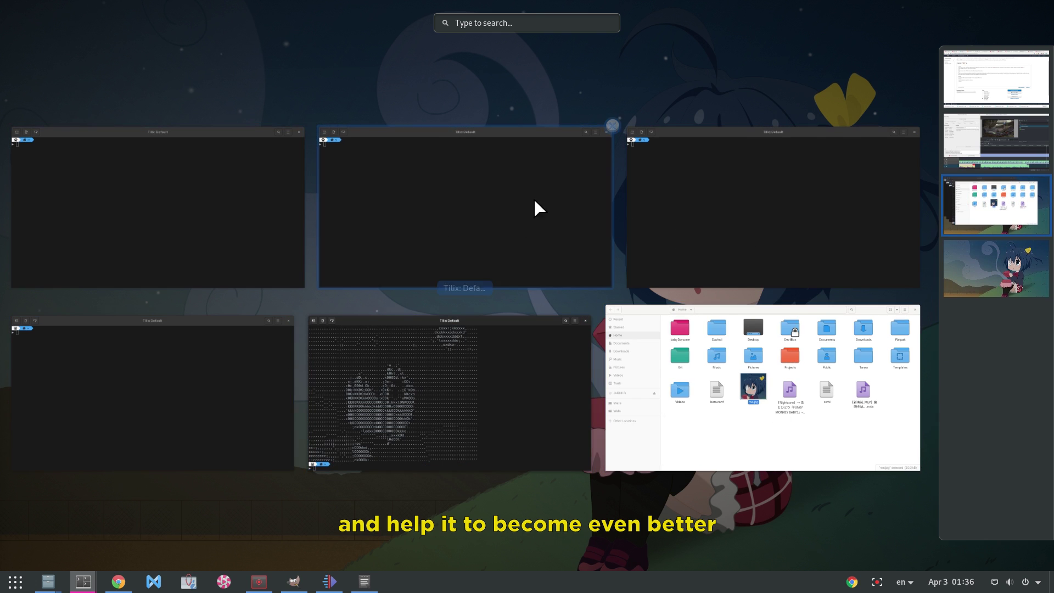
Switch to the empty workspace and close the overview onto its bare desktop.
click(971, 269)
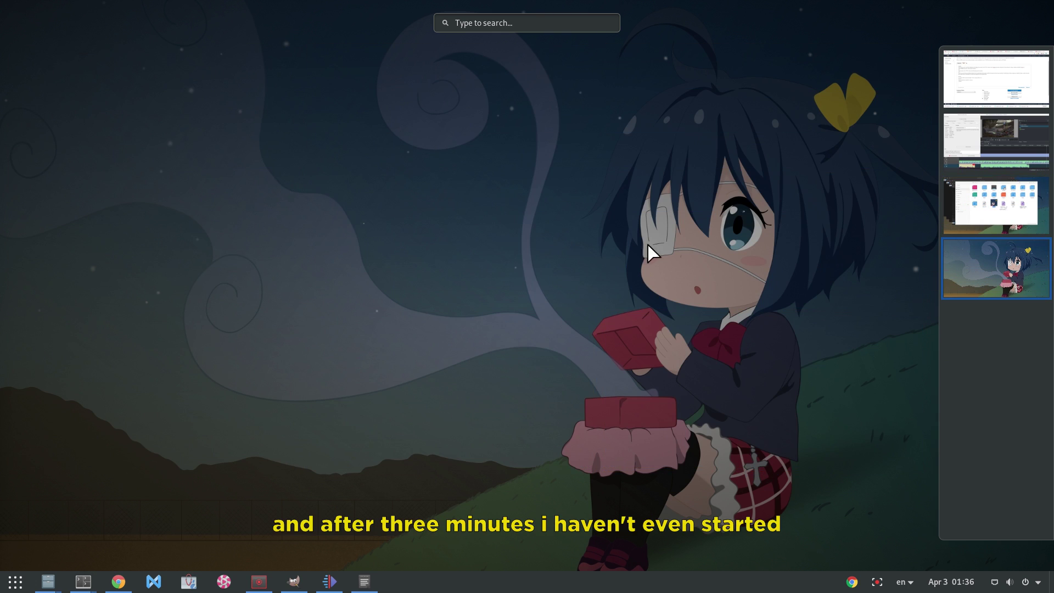
click(611, 240)
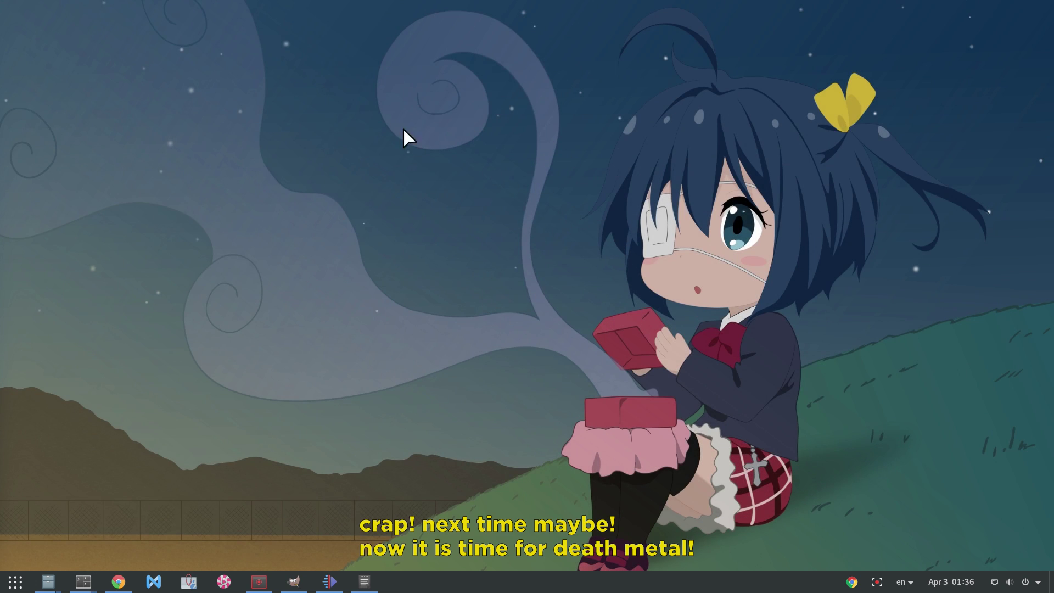